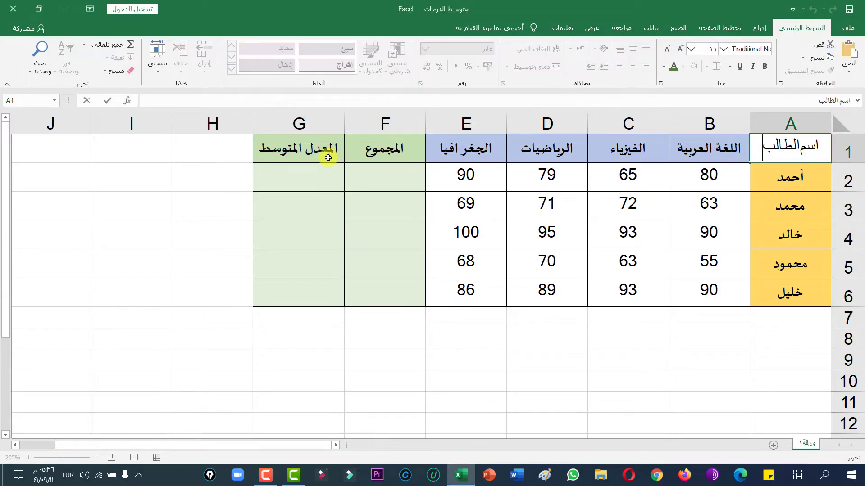
AutoSum the first student's grades B2:E2 so F2 shows =SUM(B2:E2), giving 314.
left_click(327, 155)
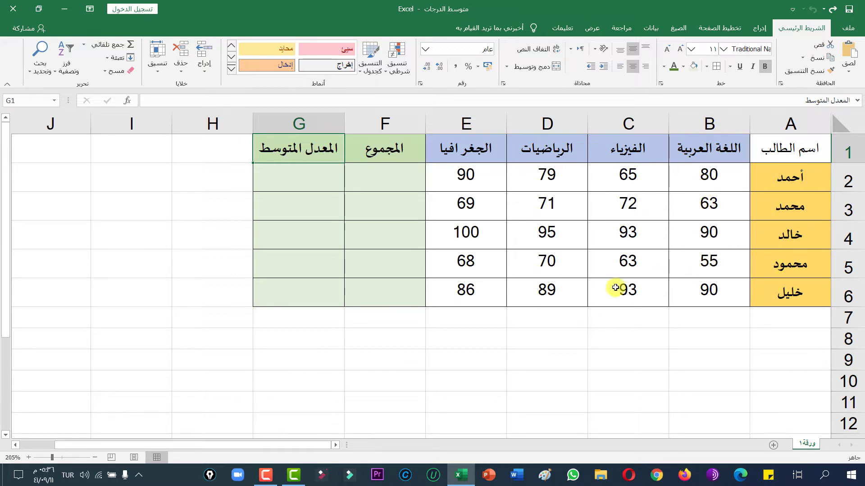
left_click(693, 182)
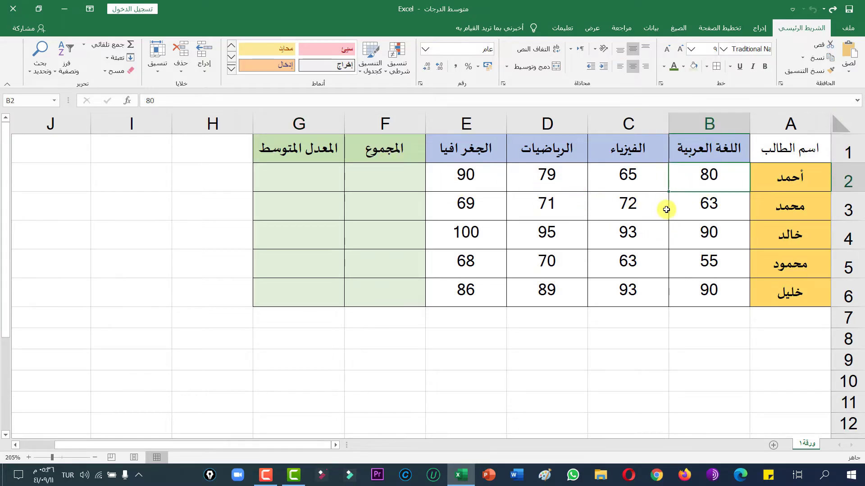
left_click_drag(695, 175, 471, 181)
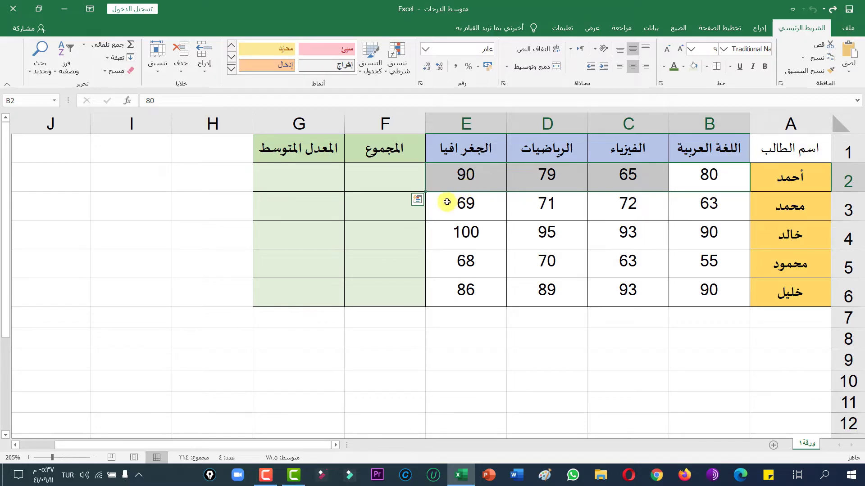
left_click(132, 47)
left_click(383, 186)
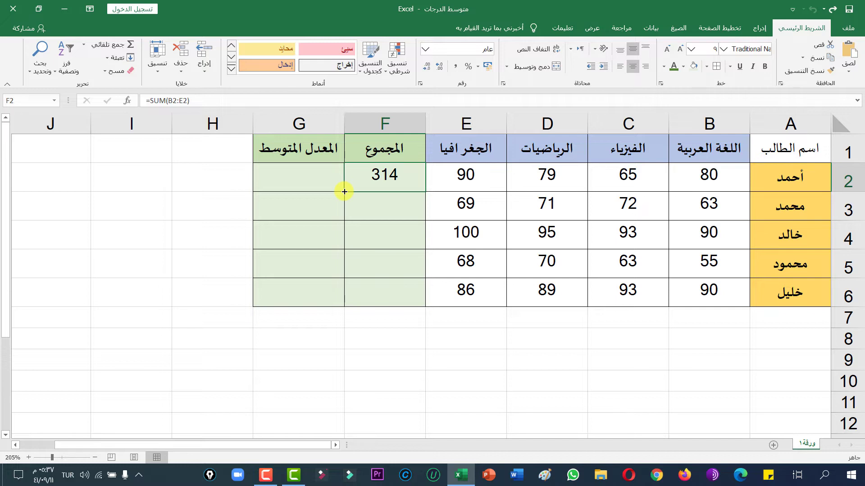
Copy F2's SUM formula down to F6, giving totals 314, 275, 378, 256 and 358.
left_click_drag(344, 191, 344, 192)
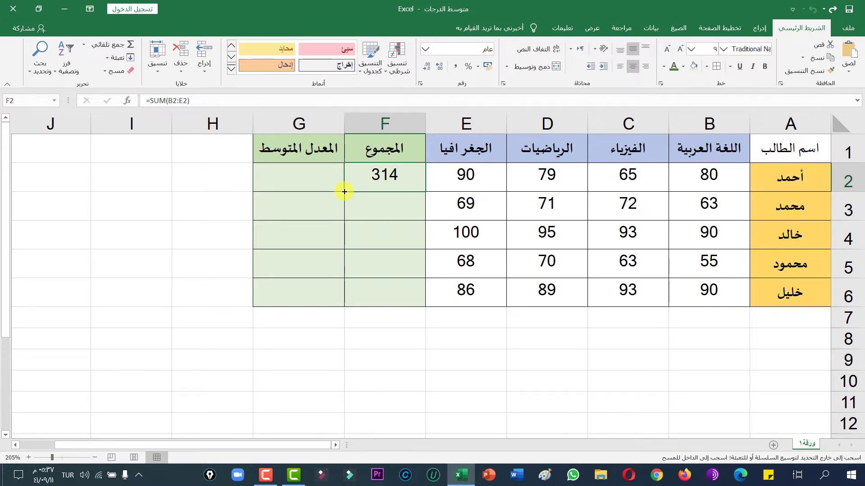
mouse_move(345, 192)
left_mouse_down()
mouse_move(340, 274)
mouse_move(349, 303)
left_mouse_up()
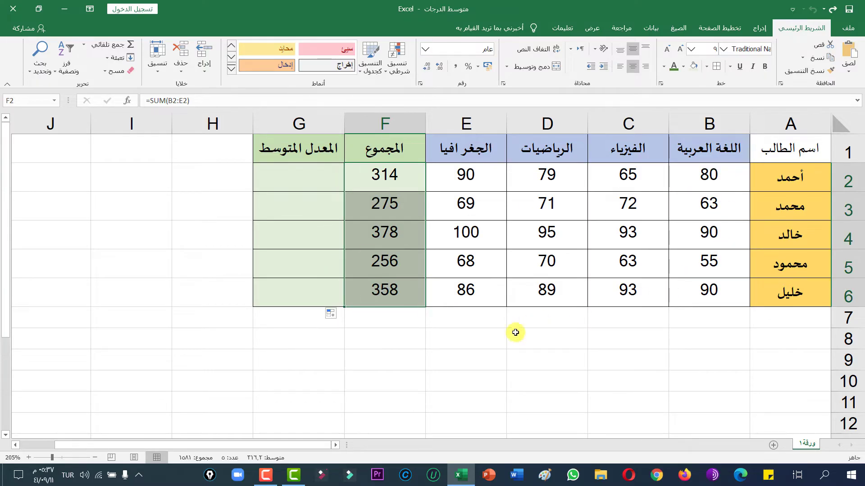
left_click(453, 303)
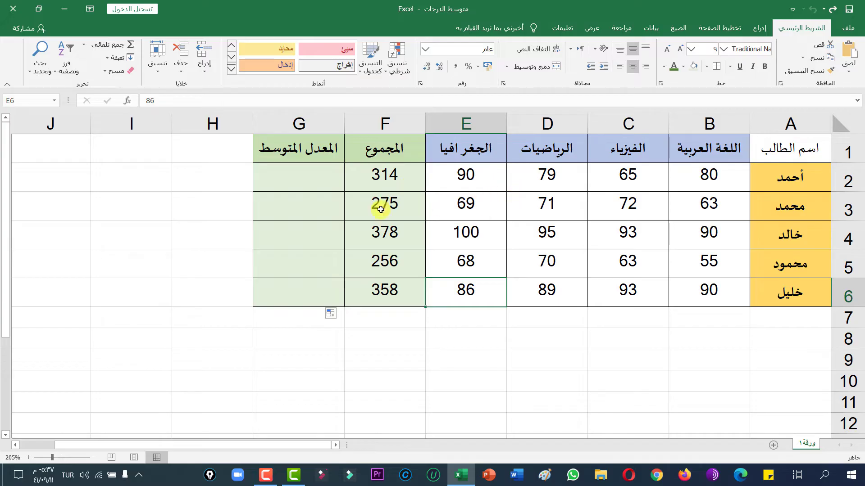
left_click(289, 178)
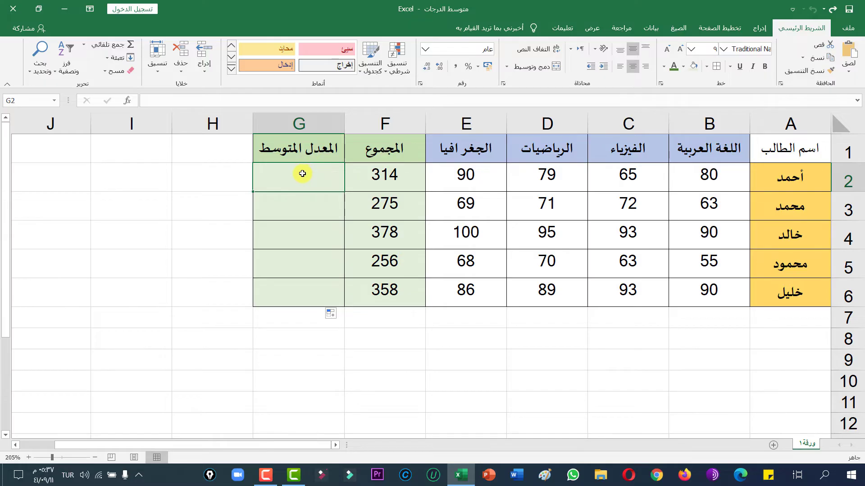
Enter =AVERAGE(B2:E2) in G2 to show the first student's average of 78.5.
left_click(209, 103)
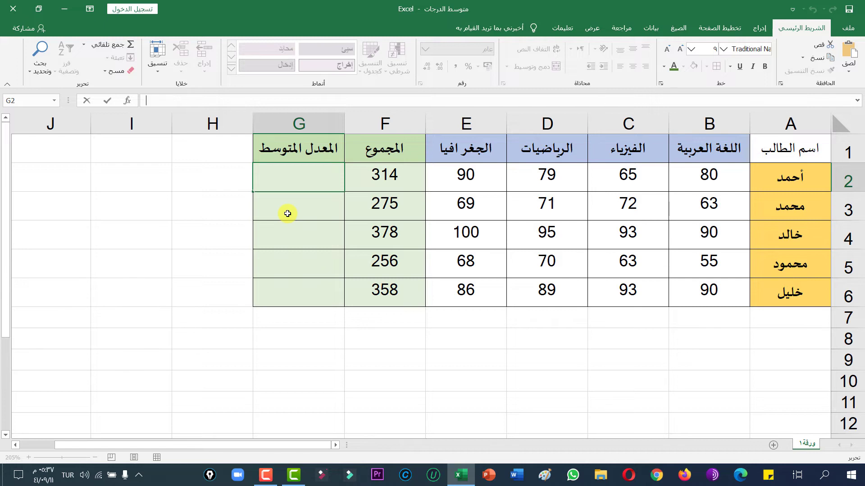
type("=")
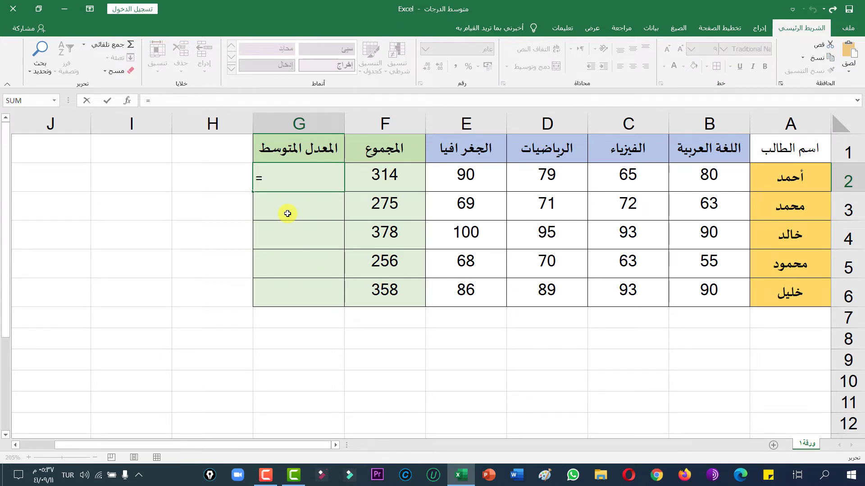
type("av")
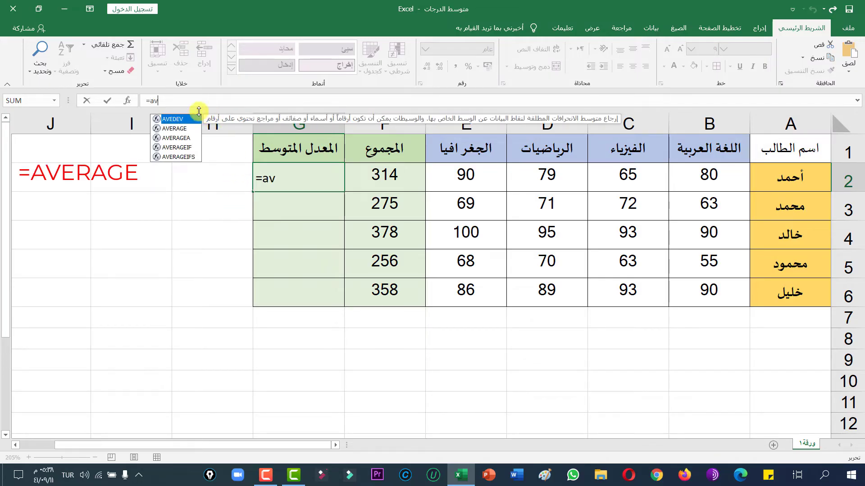
left_click(180, 129)
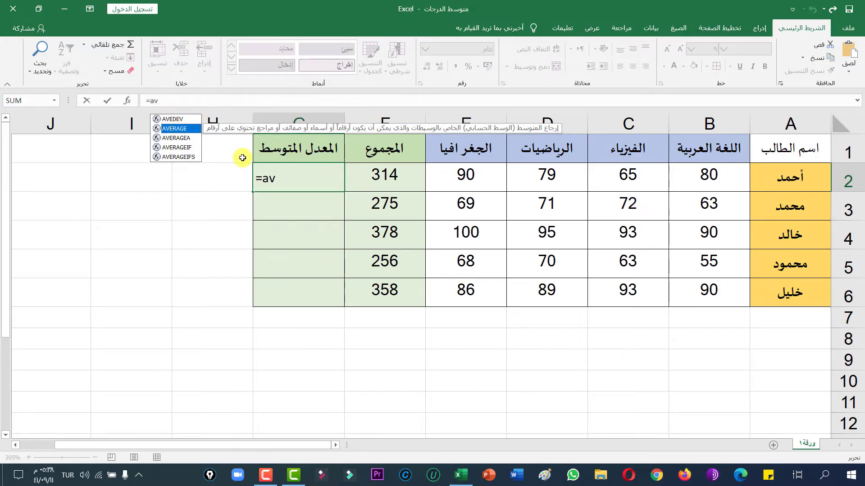
double_click(191, 129)
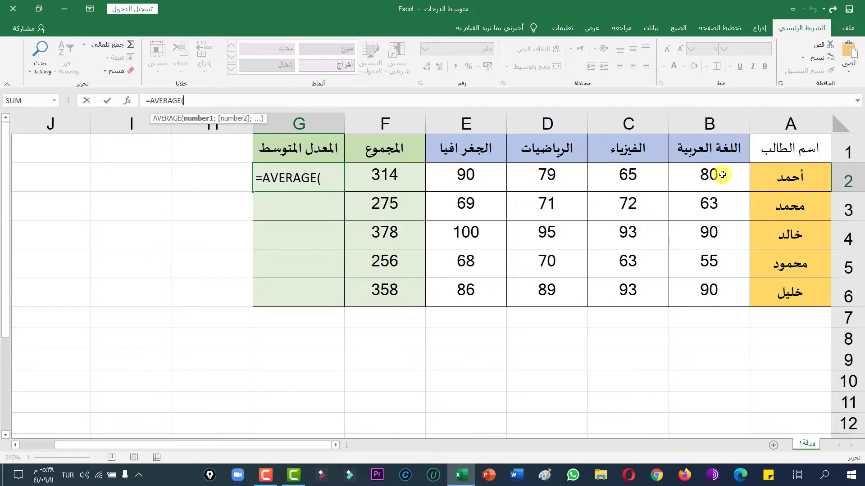
left_click_drag(722, 175, 485, 187)
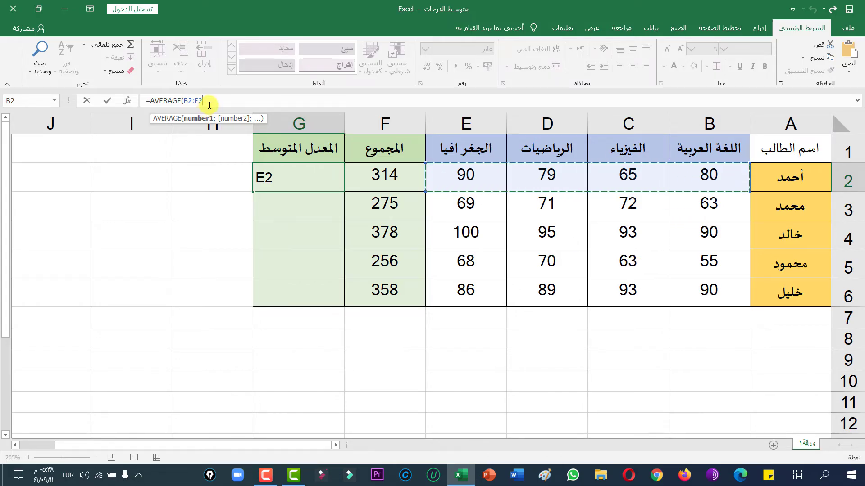
type(")")
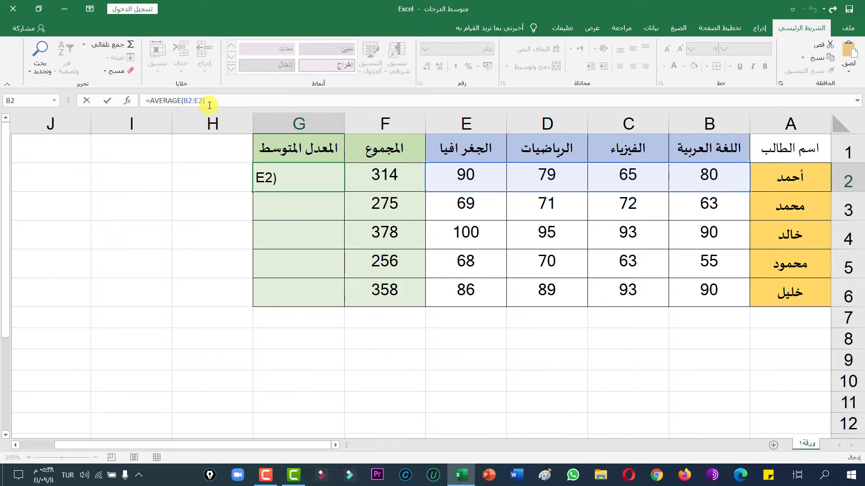
key("Return")
Copy G2's AVERAGE formula down to G6, giving averages 78.5, 68.75, 94.5, 64 and 89.5.
left_click(306, 182)
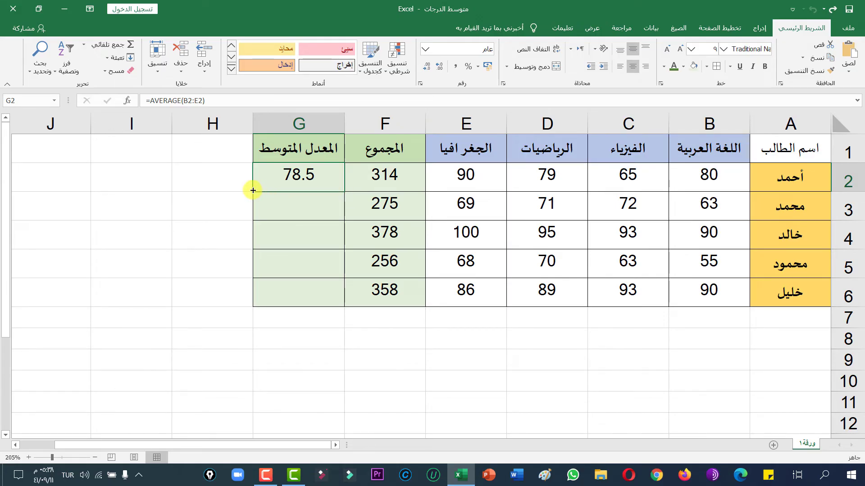
left_click_drag(253, 191, 253, 191)
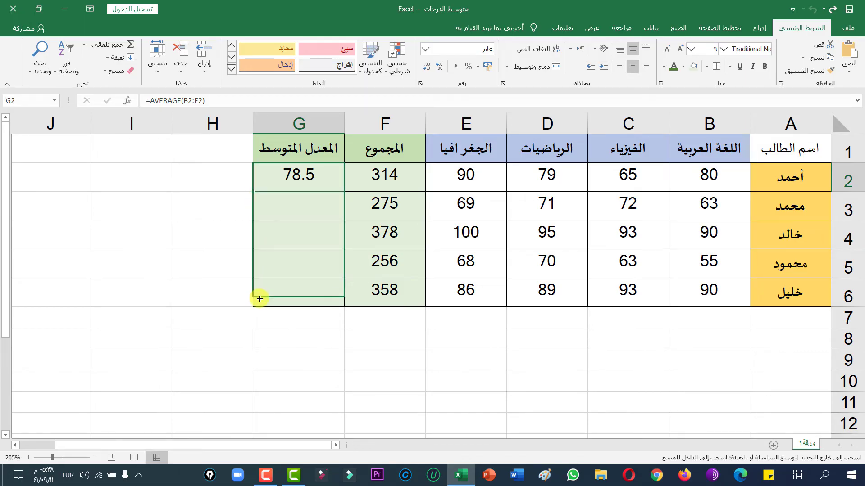
left_click_drag(253, 191, 265, 300)
left_click(450, 328)
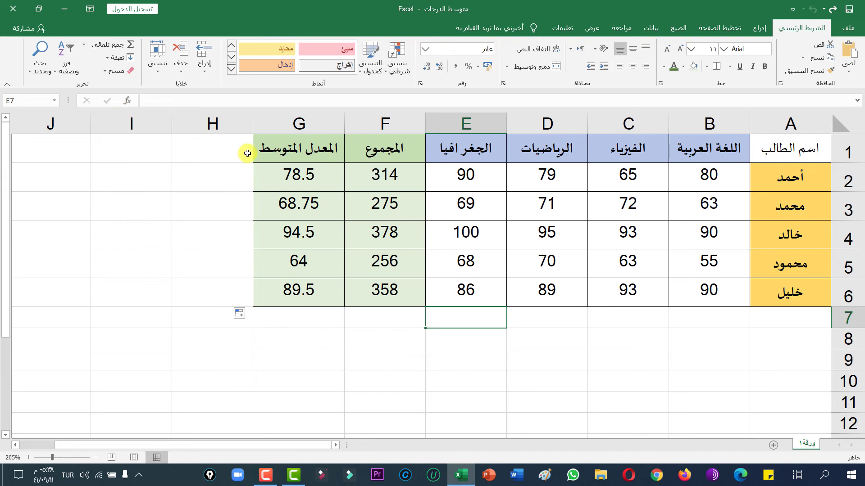
Replace the grade 100 in E4 with 80, recalculating the row's total to 358 and average to 89.5.
left_click(348, 338)
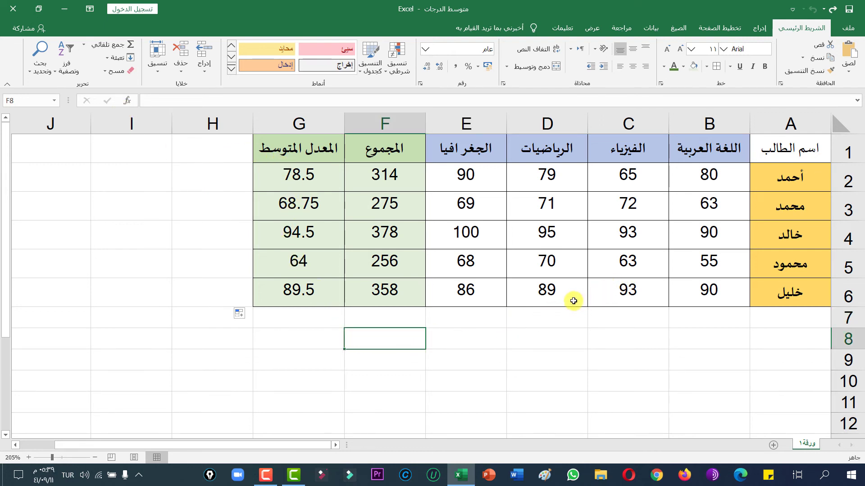
left_click(558, 237)
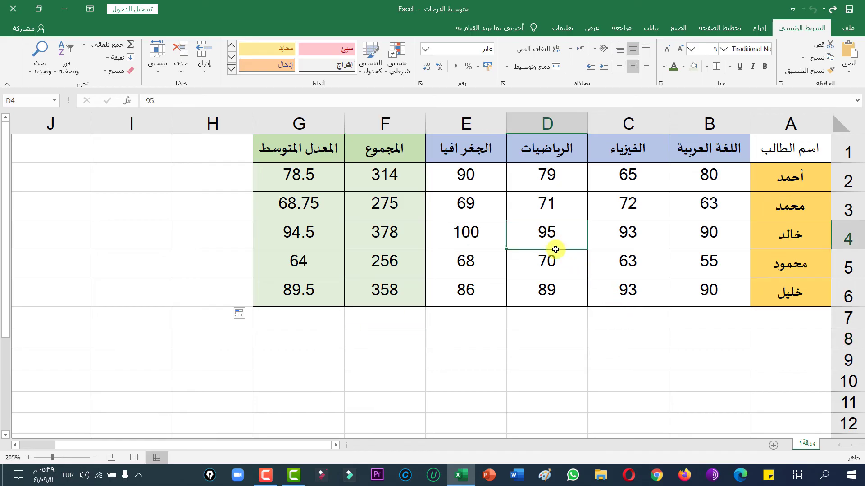
left_click(477, 234)
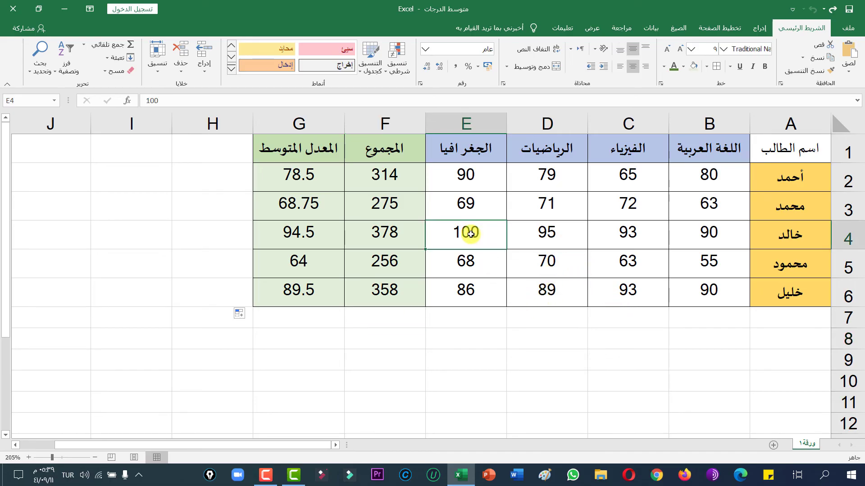
double_click(478, 235)
left_click_drag(487, 236, 446, 247)
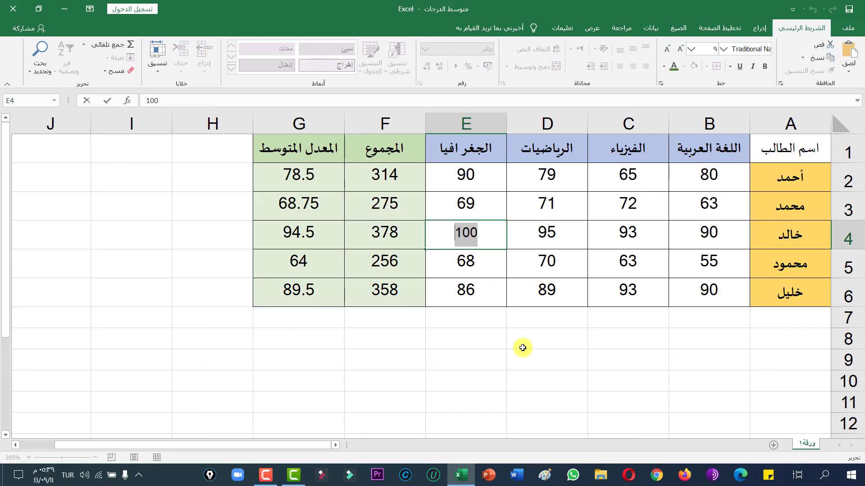
type("80")
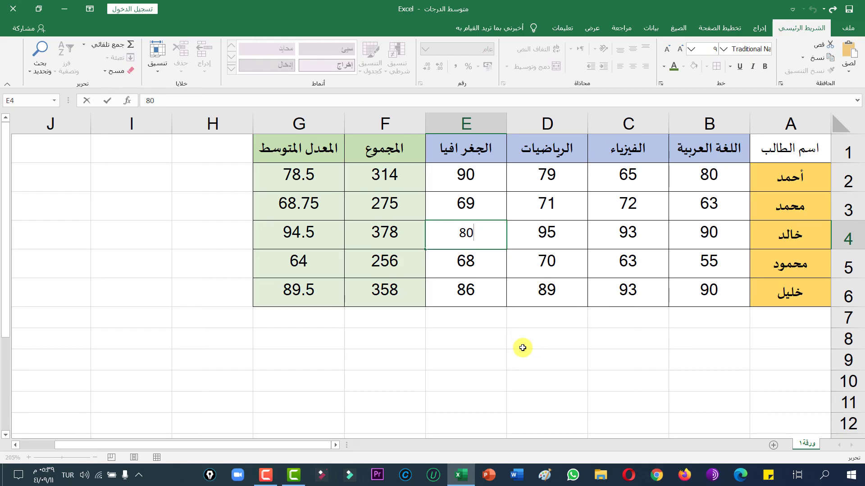
key("Return")
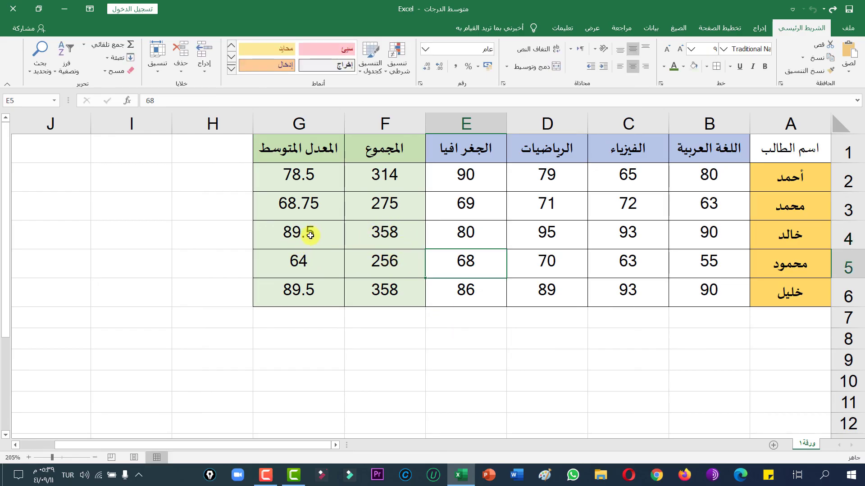
left_click(408, 335)
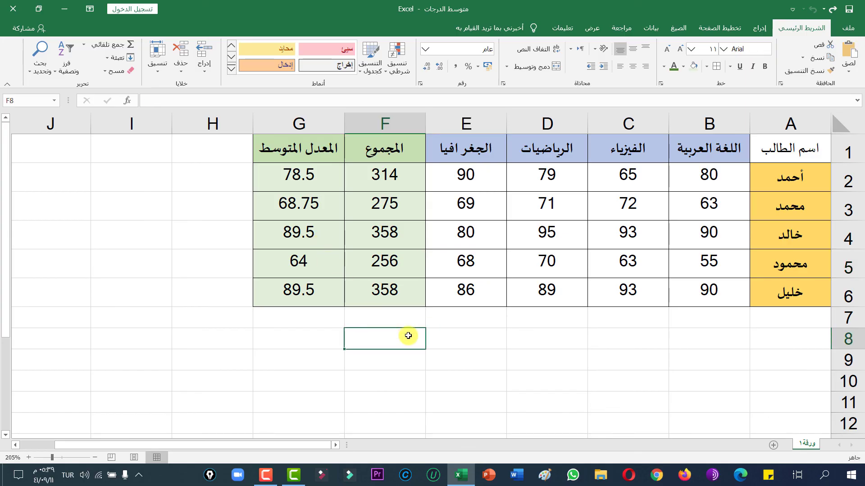